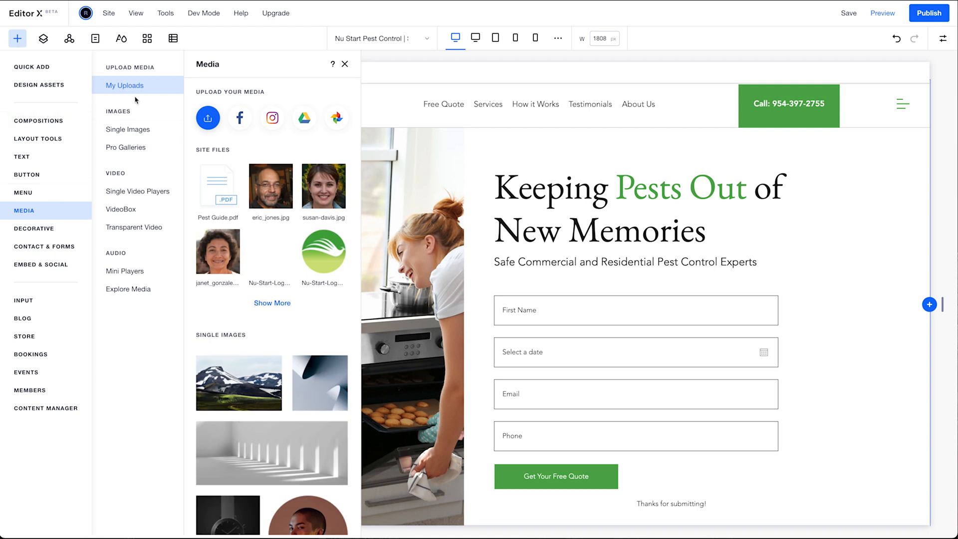
Add nu_start_logo.svg from the site files to the page
left_click(209, 119)
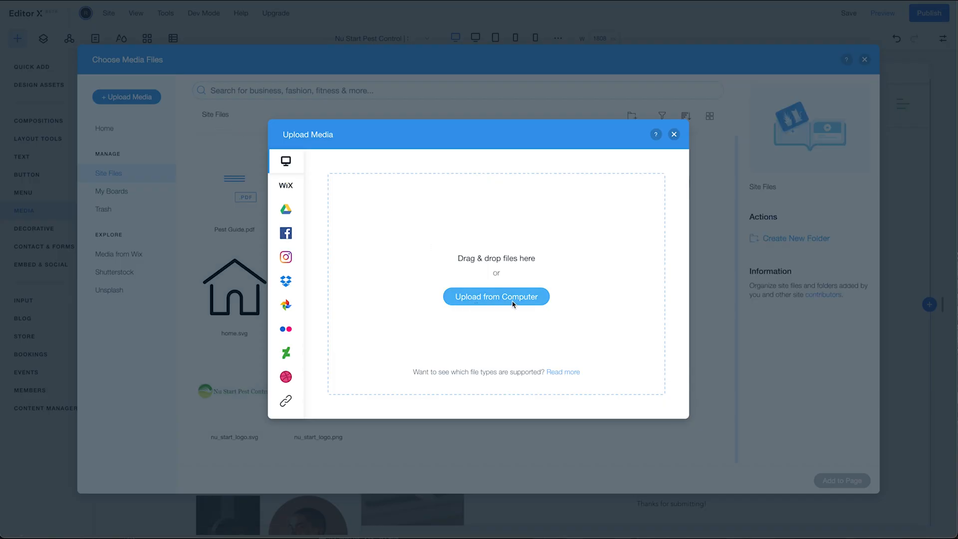
left_click(673, 134)
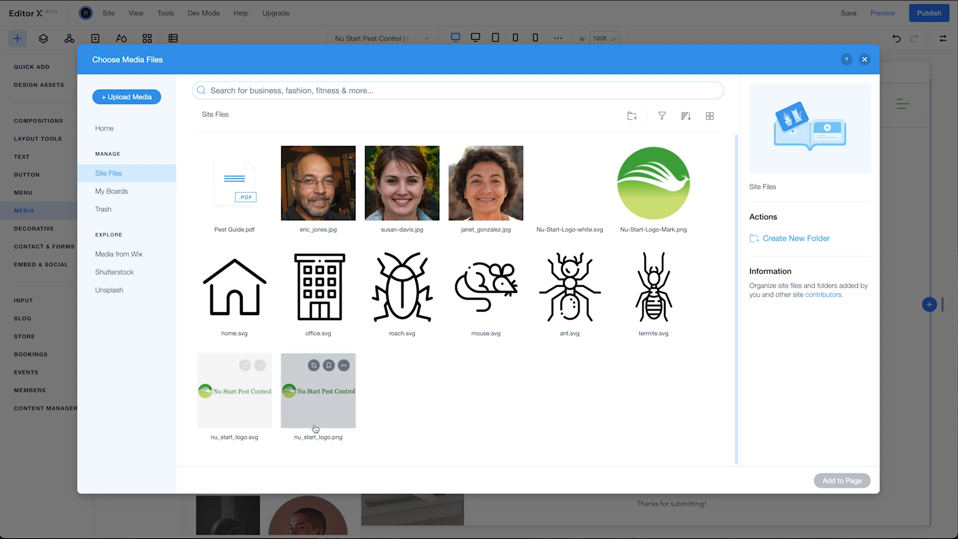
left_click(246, 390)
left_click(828, 481)
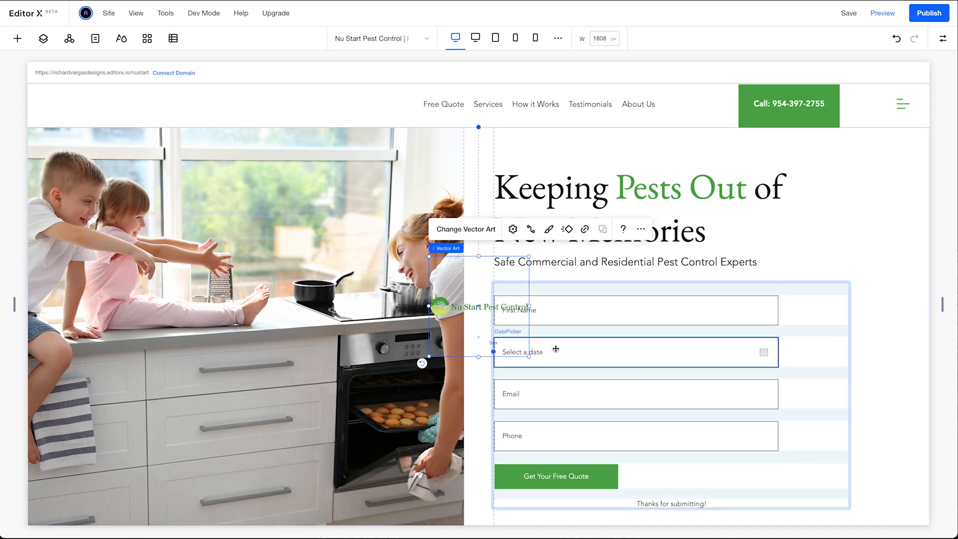
Move the logo to the empty left end of the header and shorten its frame to fit the artwork
left_click_drag(459, 264, 100, 109)
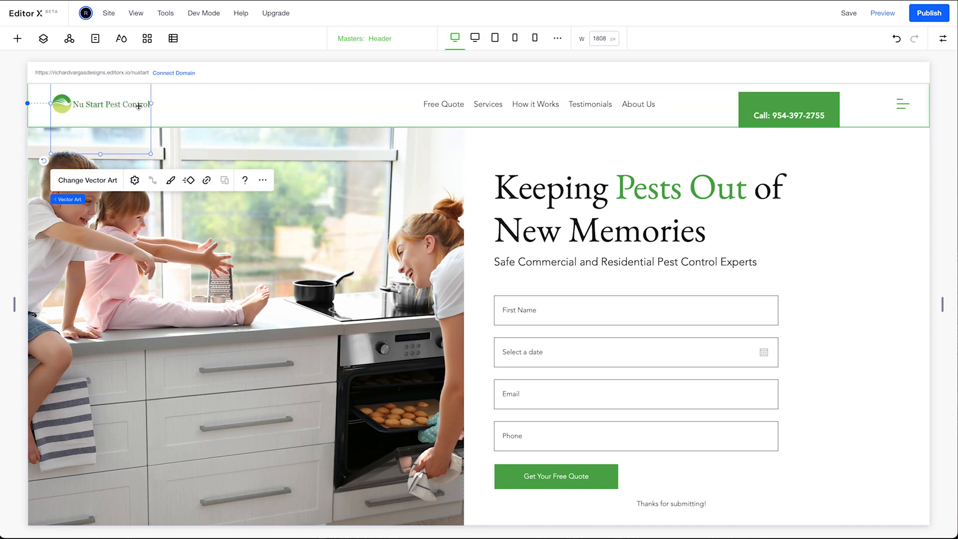
left_click_drag(101, 156, 112, 103)
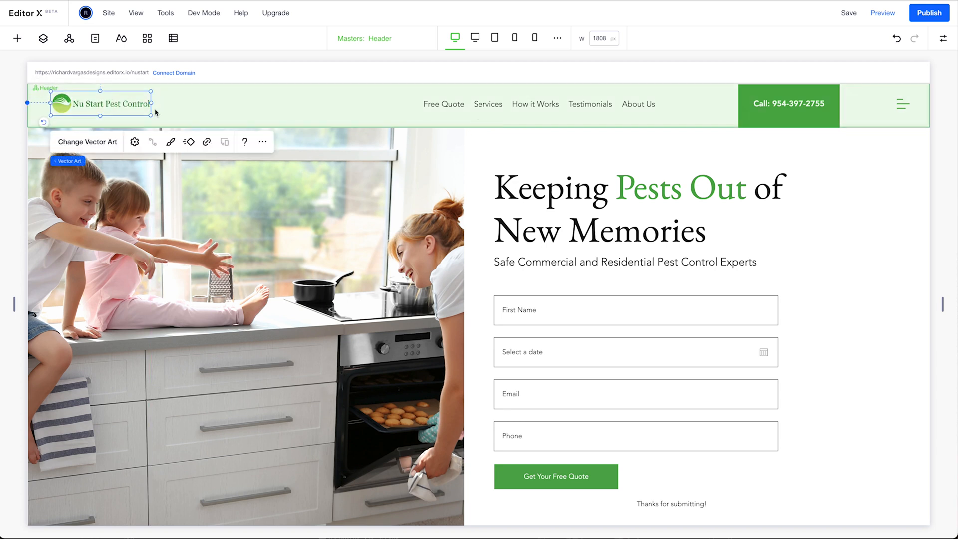
Set the header logo's width to 300 px
left_click(942, 39)
left_click(872, 203)
type("300px")
key("Return")
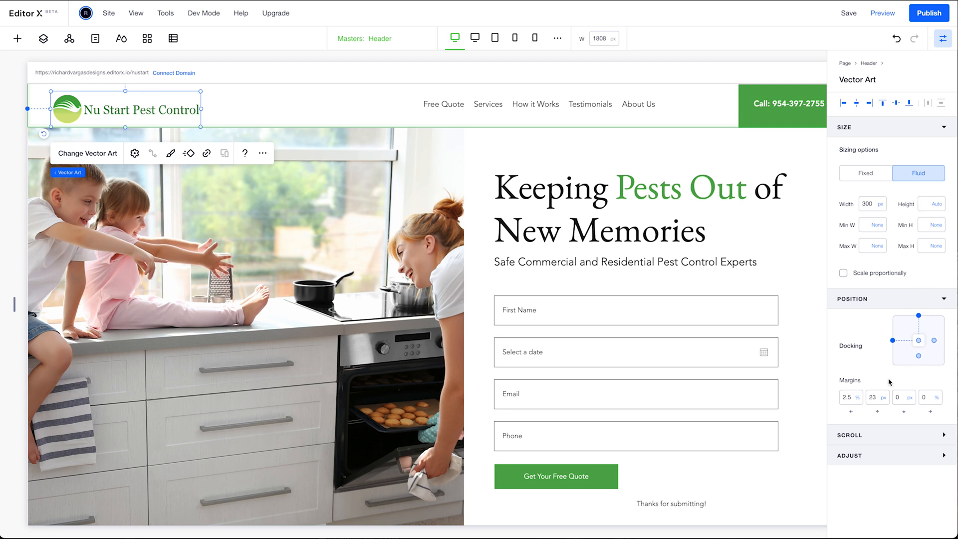
Give the header logo a 5% left margin and centre it vertically in the header
left_click(848, 397)
type("5")
key("Tab")
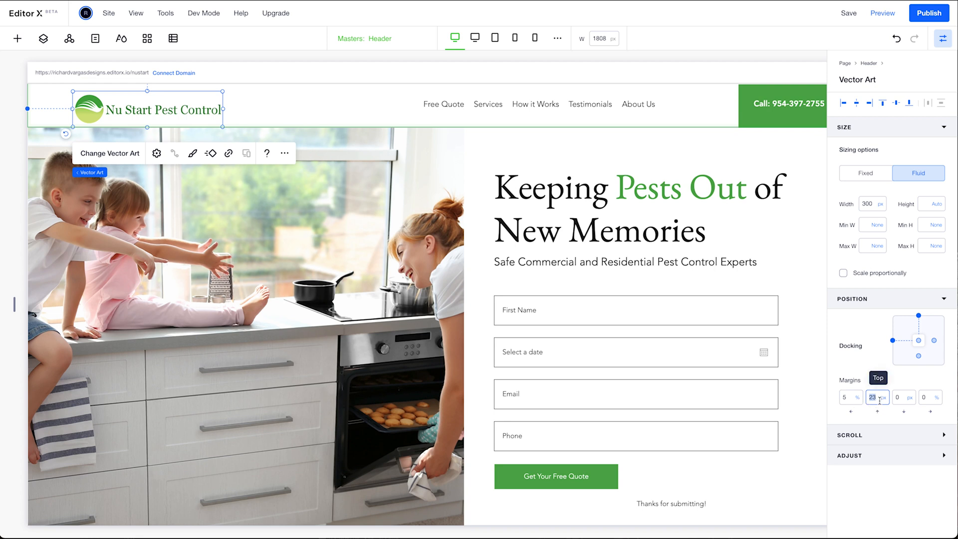
left_click(896, 104)
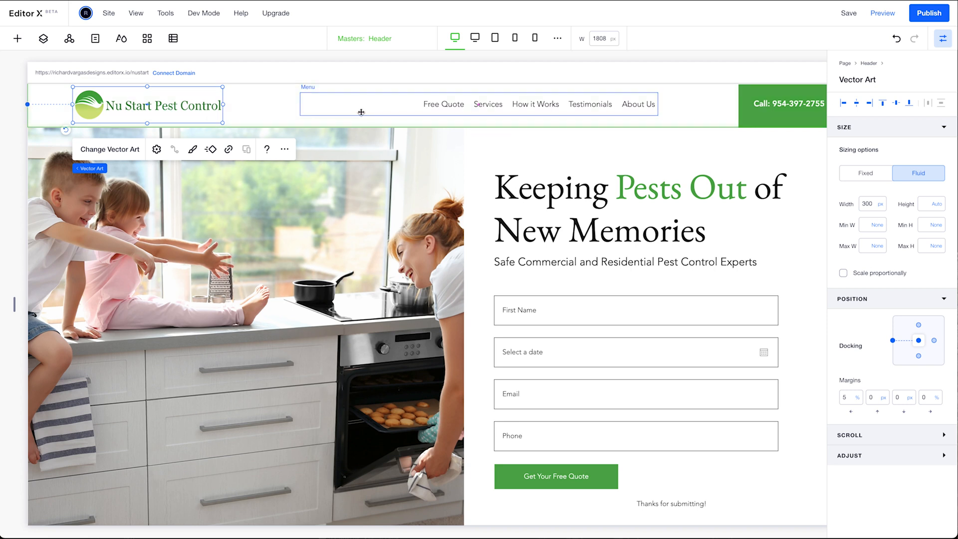
scroll(361, 112, "up", 1)
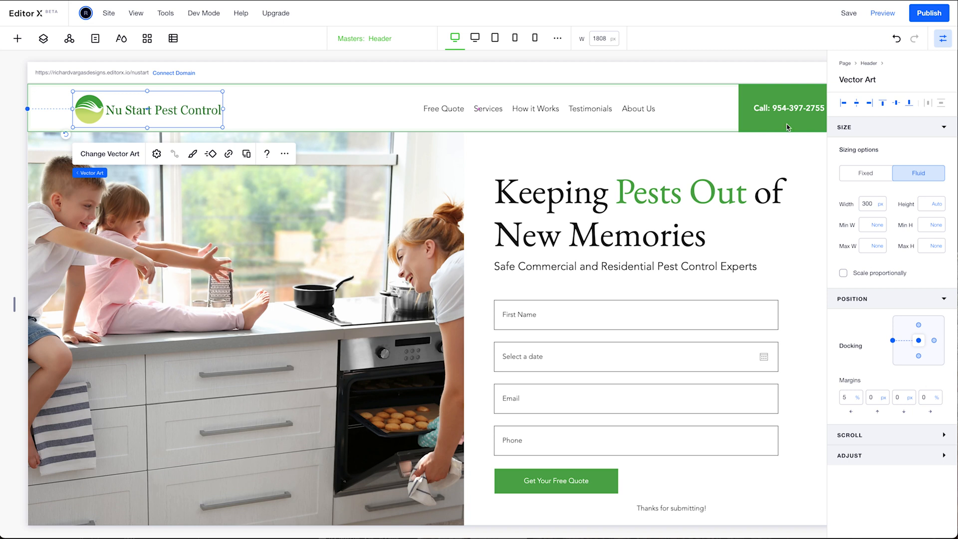
For the 481–768 px breakpoint, move the logo up above the green call bar, level with the menu icon
left_click(475, 38)
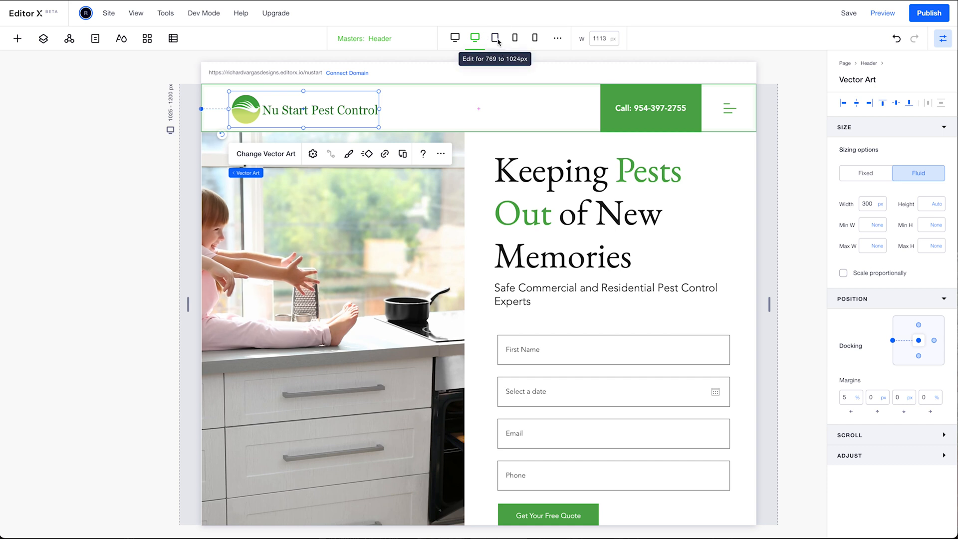
left_click(494, 38)
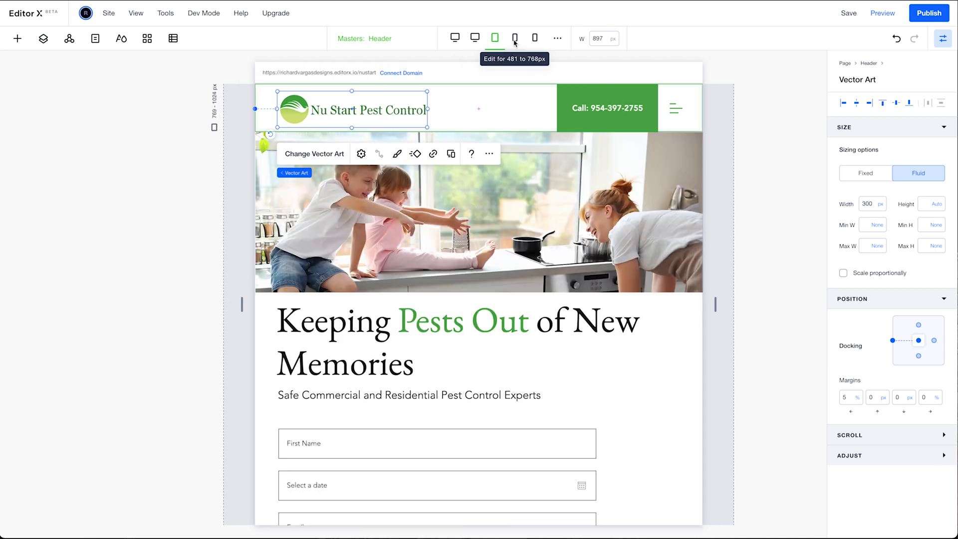
left_click(514, 42)
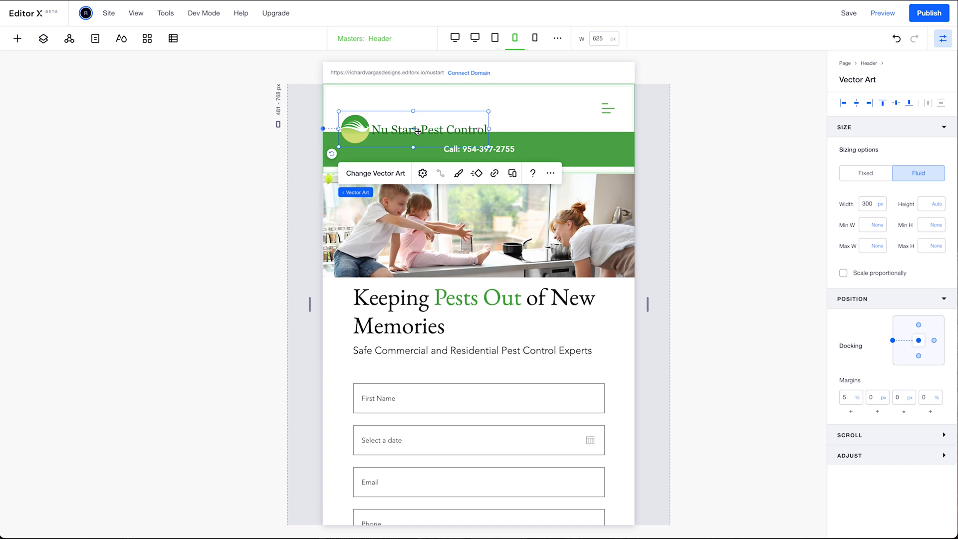
left_click_drag(417, 125, 418, 110)
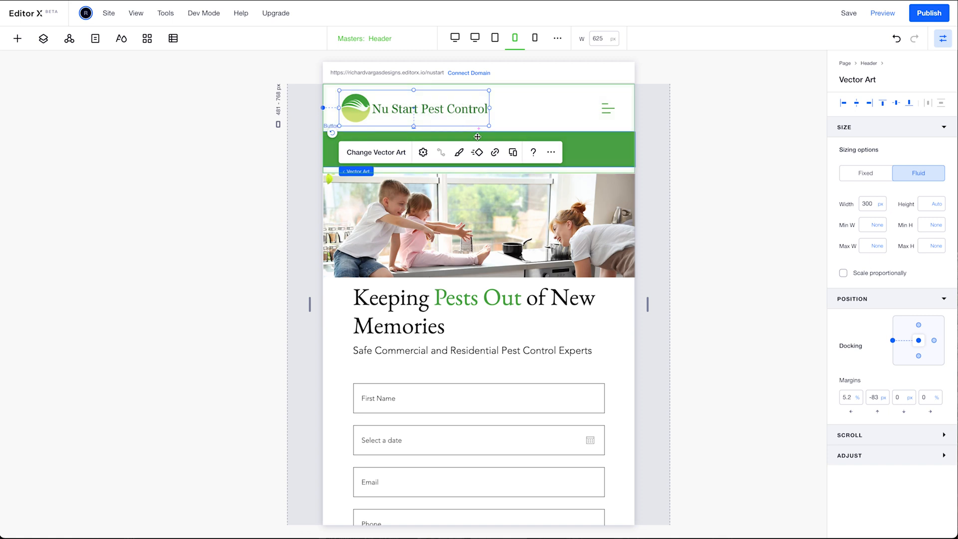
For the 320–480 px breakpoint, set the header logo's width to 250 px
left_click(534, 38)
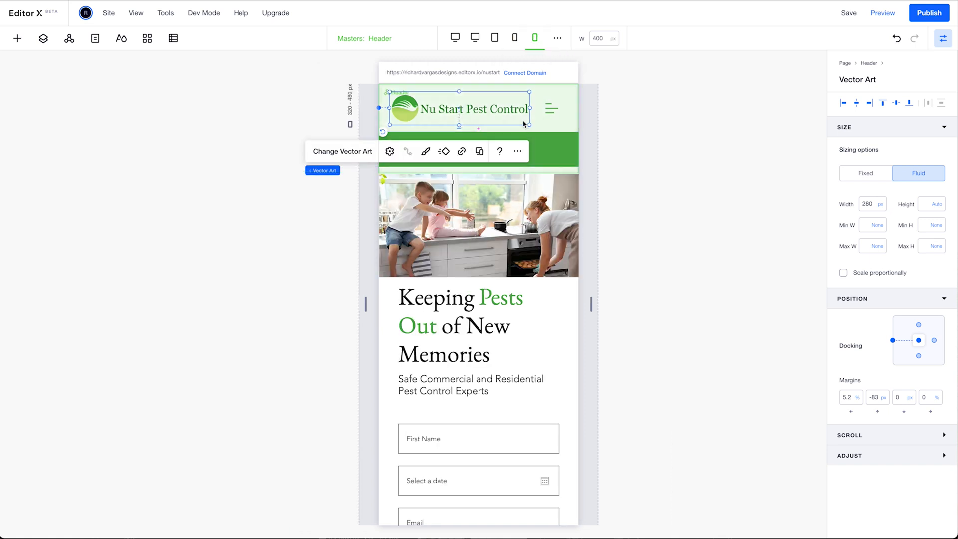
left_click(867, 204)
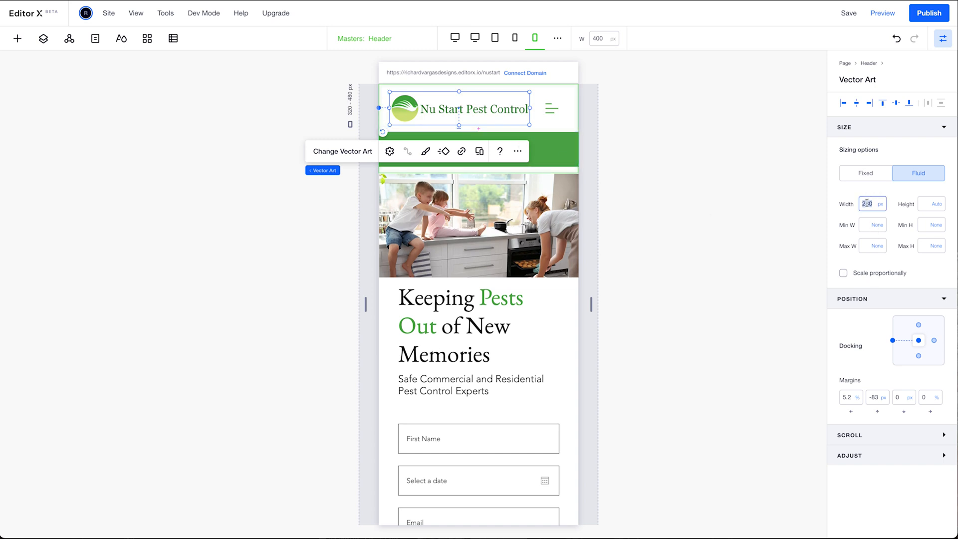
type("250")
key("Return")
left_click(660, 160)
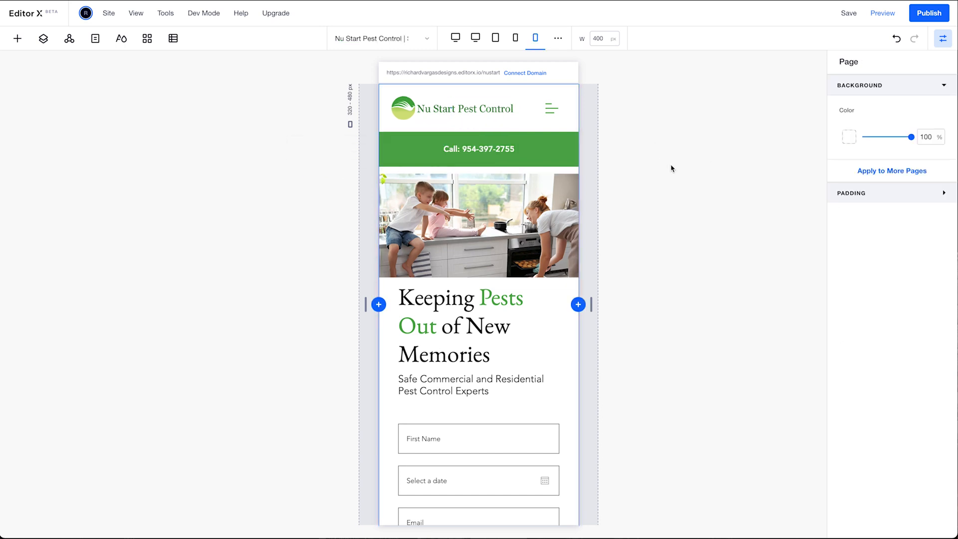
Save and publish the site, and widen the canvas back to the 1808 px desktop view
left_click(850, 14)
left_click(931, 19)
left_click_drag(593, 305, 837, 313)
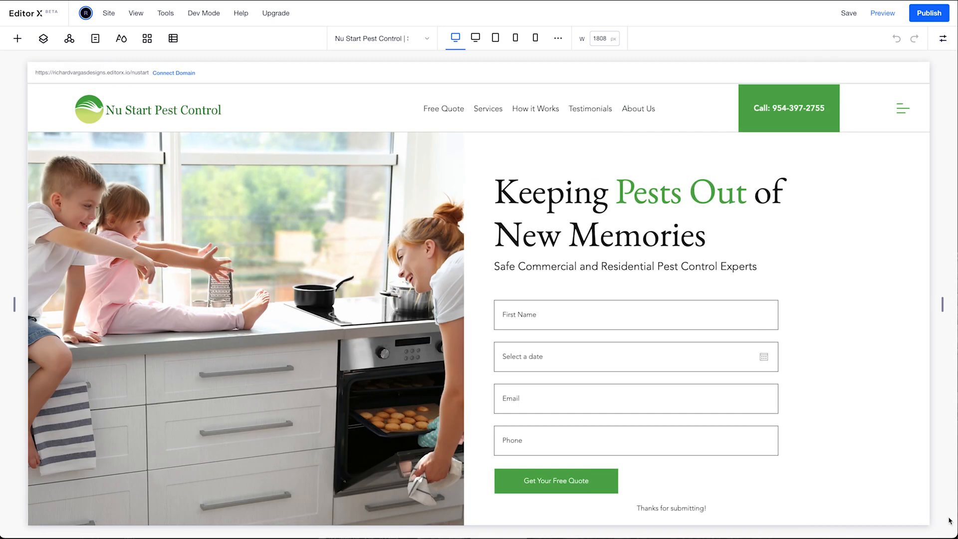
Change the Ants icon's fill in the Our Control Services section to the light yellow-green site colour #DDE38C
scroll(926, 511, "down", 5)
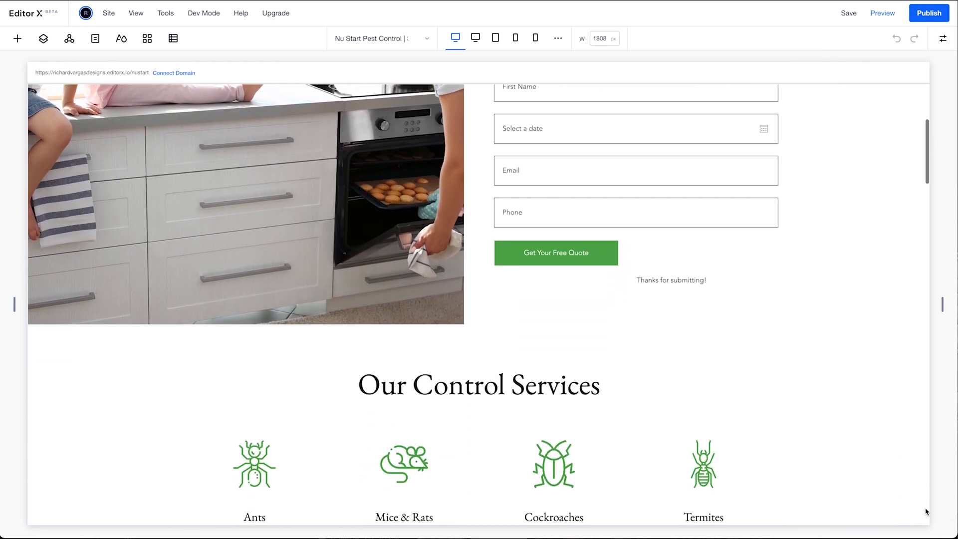
scroll(925, 512, "down", 3)
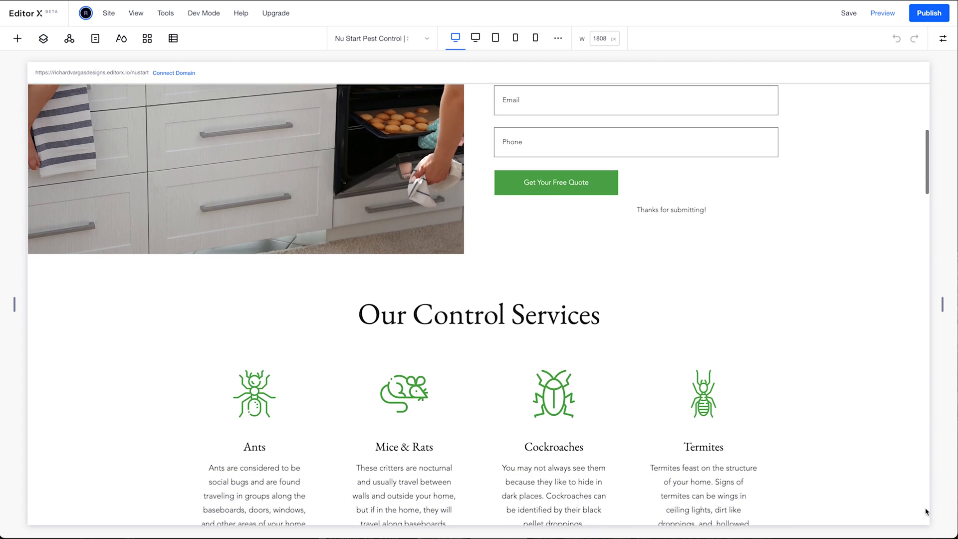
scroll(925, 512, "down", 1)
scroll(924, 512, "down", 1)
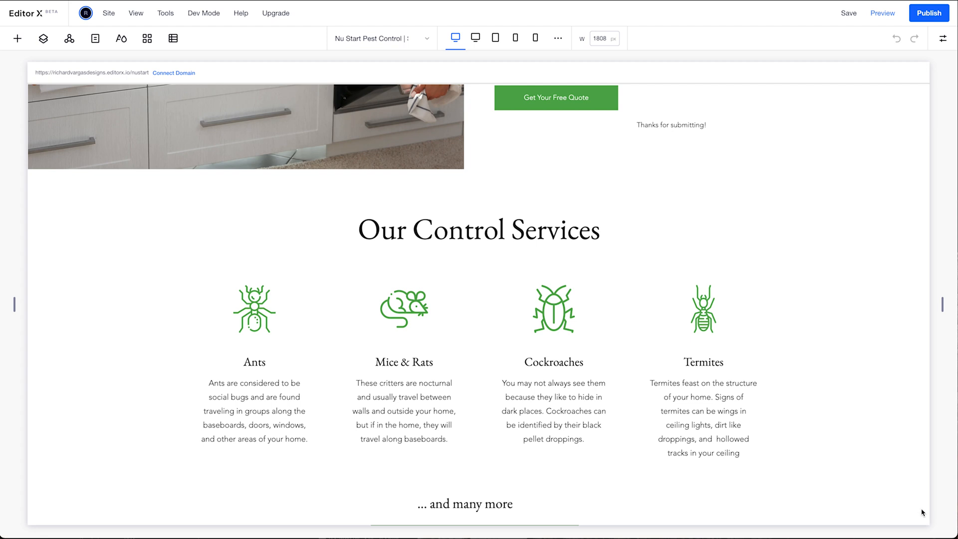
left_click(258, 310)
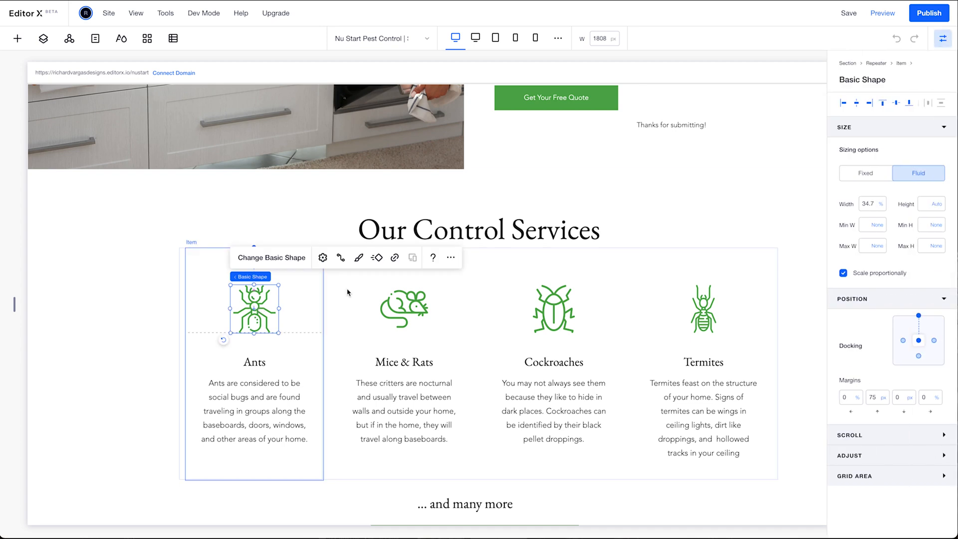
left_click(358, 259)
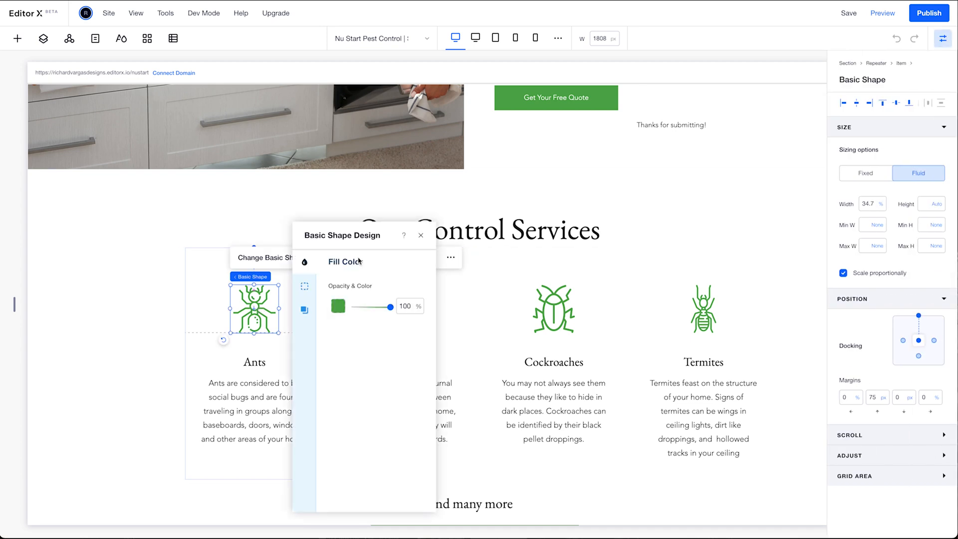
left_click(335, 310)
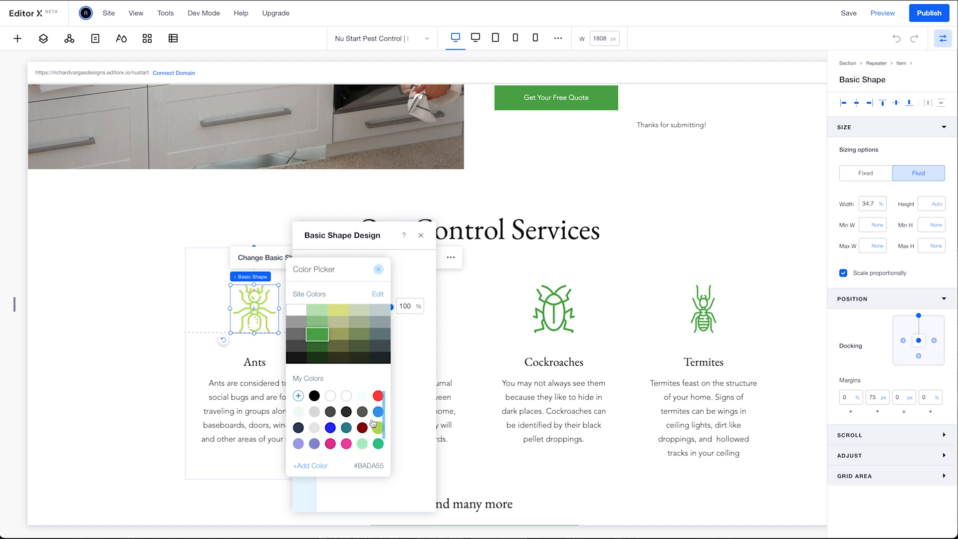
left_click(337, 310)
left_click(422, 236)
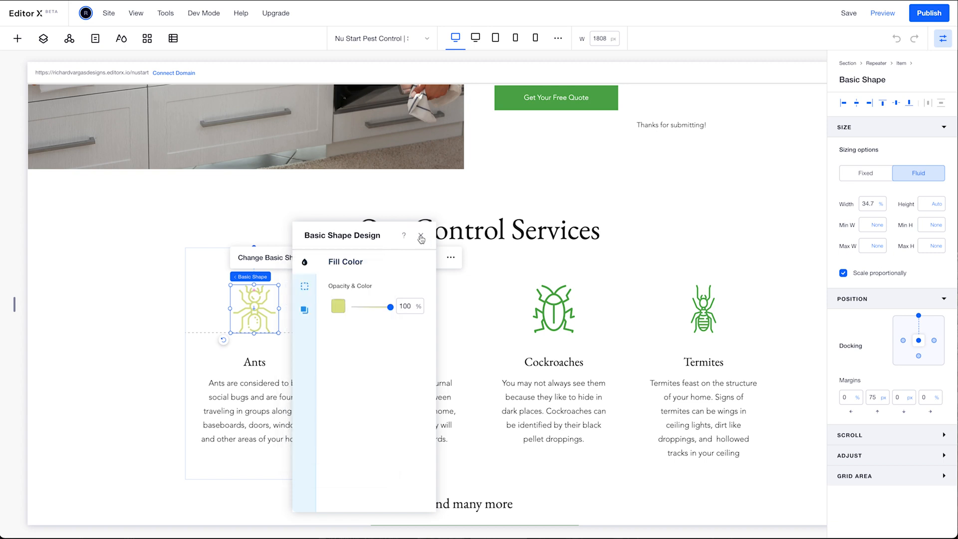
left_click(421, 235)
Change the Cockroaches icon's fill to the light yellow-green site colour #DDE38C
left_click(541, 316)
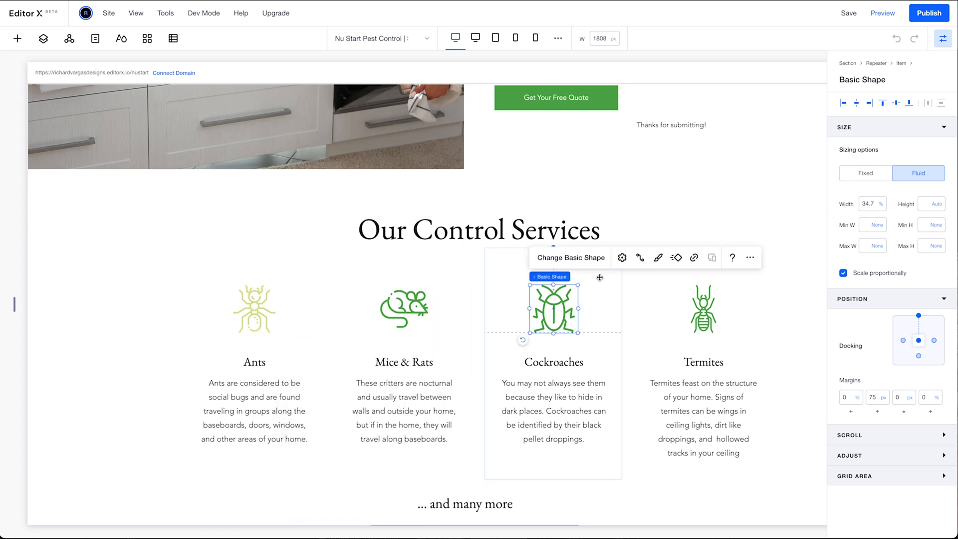
left_click(657, 257)
left_click(636, 309)
left_click(635, 309)
left_click(678, 271)
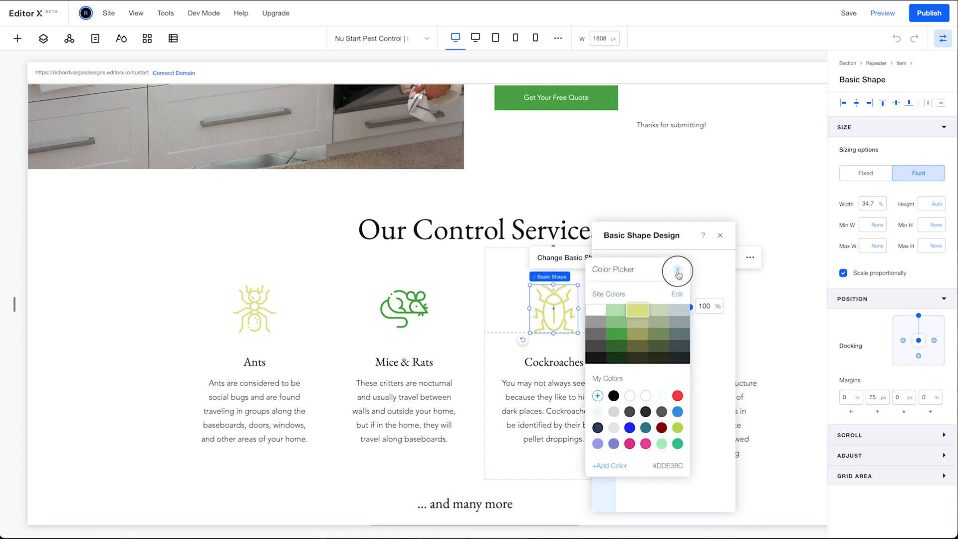
left_click(719, 236)
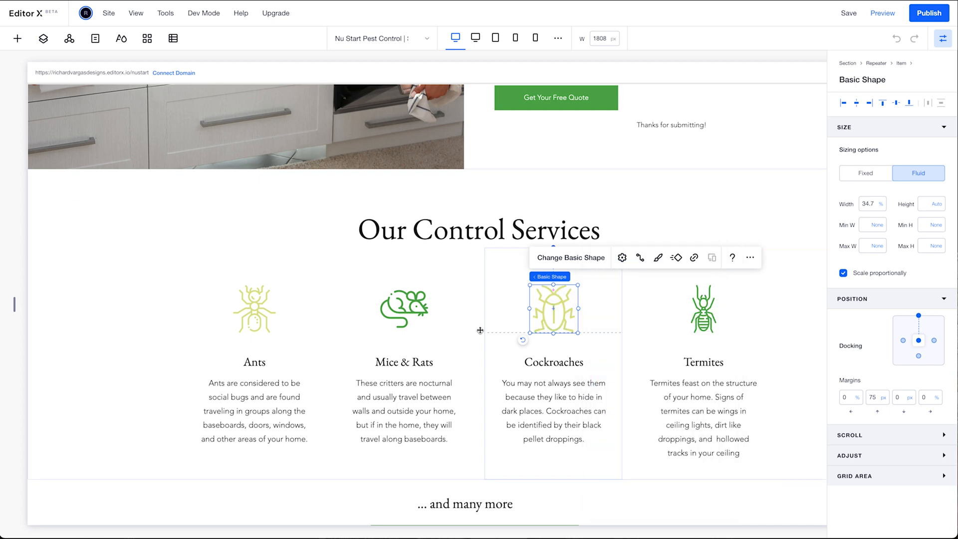
Try the Ants icon at widths of 60% and 10%
left_click(268, 305)
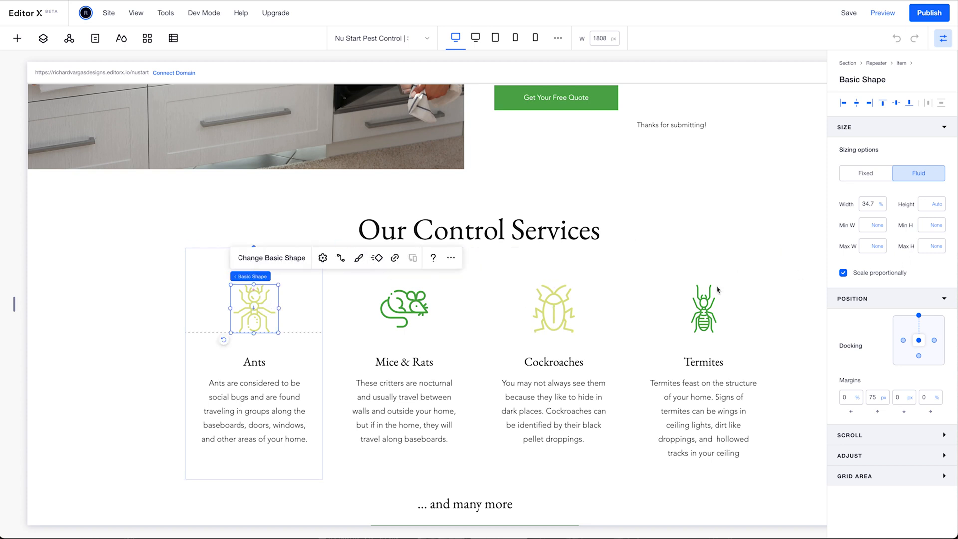
left_click(868, 203)
type("60")
key("Return")
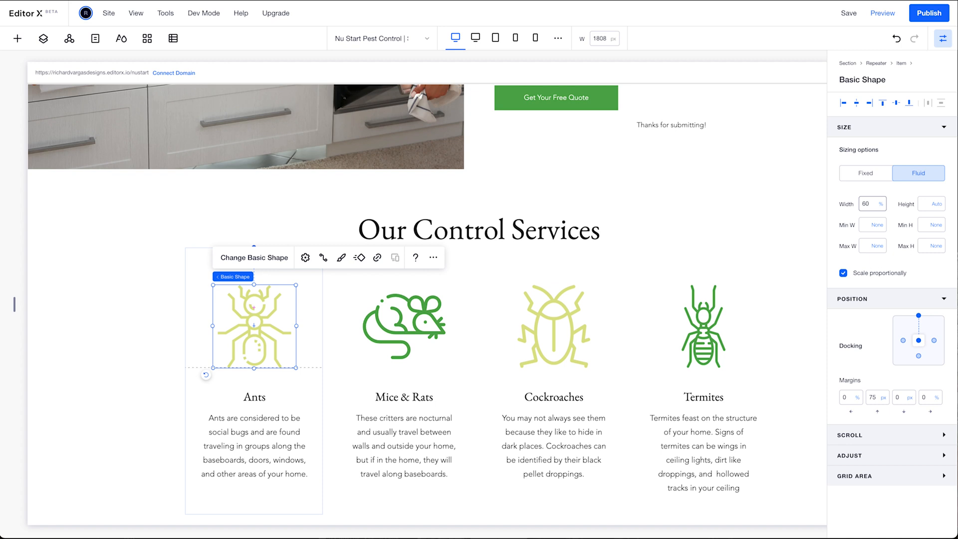
type("10")
key("Return")
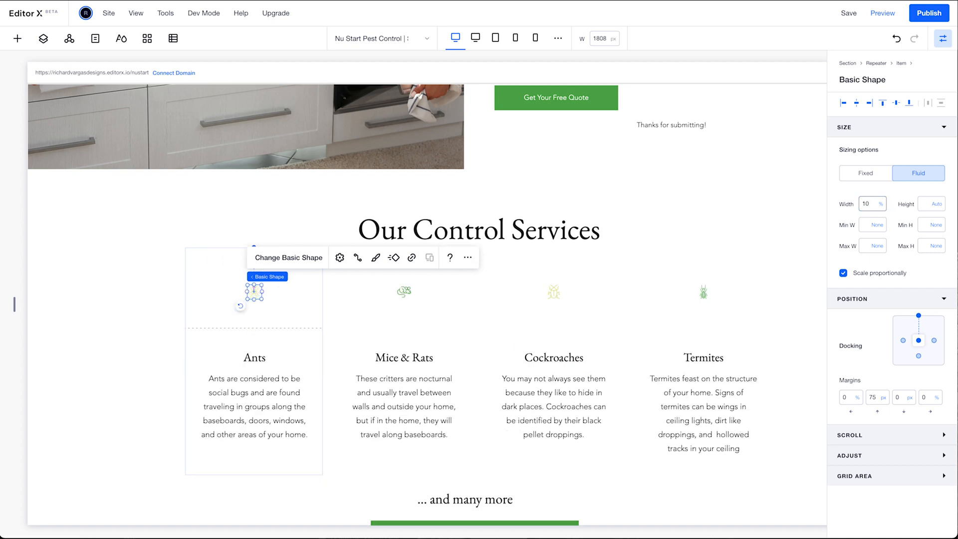
Set the Ants icon's width to 35% and deselect it
left_click(866, 203)
key("Return")
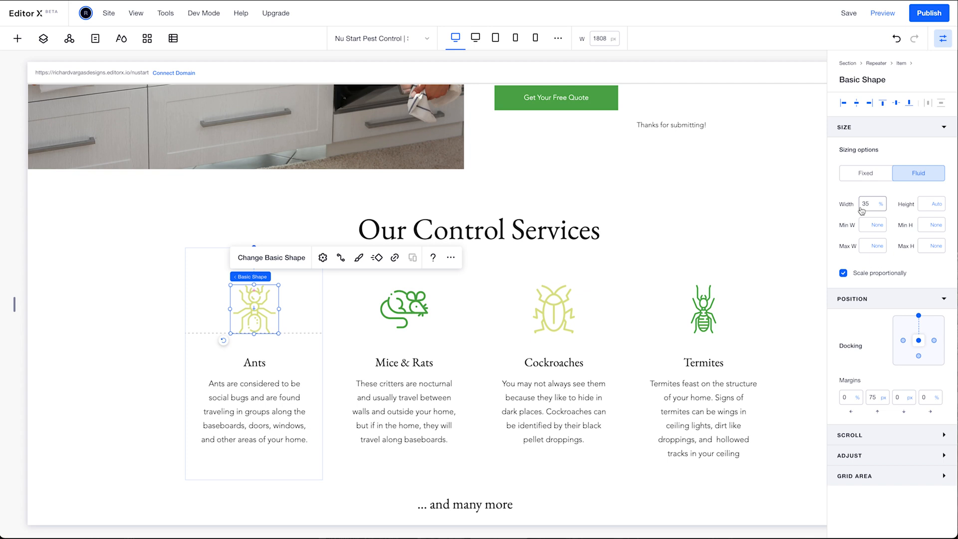
left_click(793, 225)
Add an image element over the Our Control Services section and try to replace its picture with nu_start_logo.svg from the site files
scroll(795, 230, "down", 2)
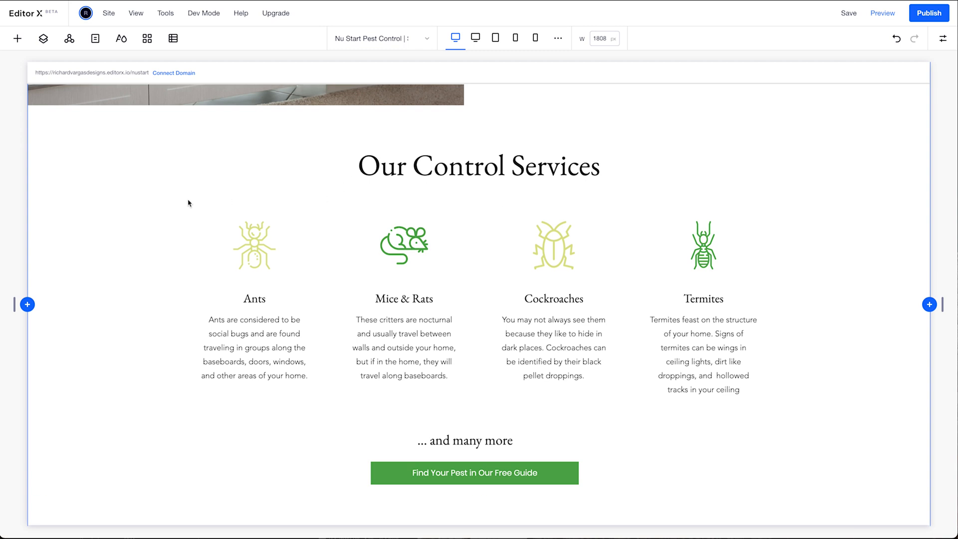
left_click(18, 40)
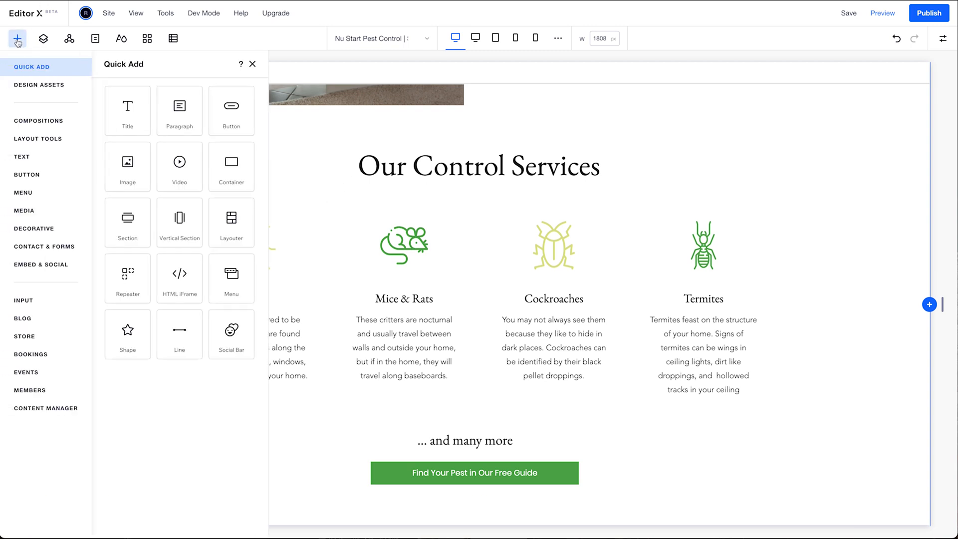
left_click(139, 167)
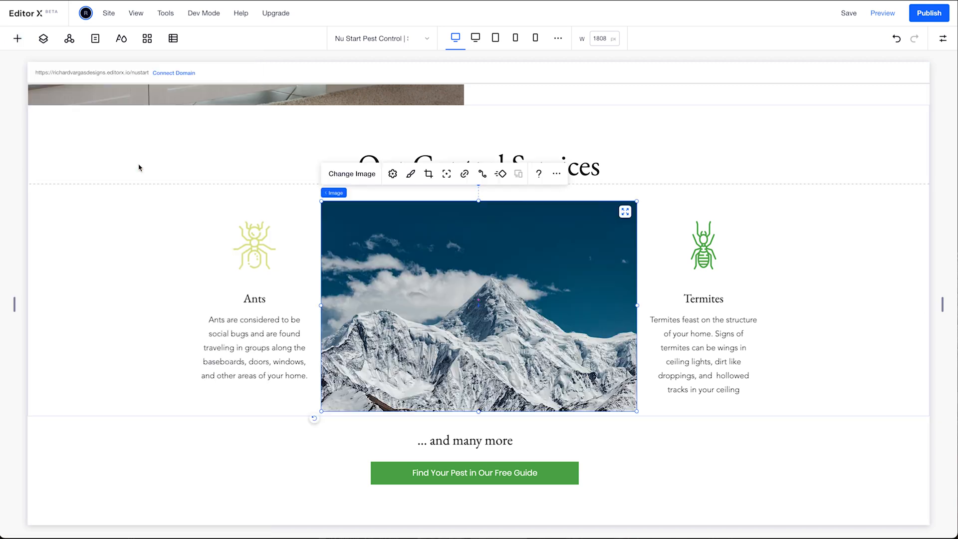
left_click(349, 174)
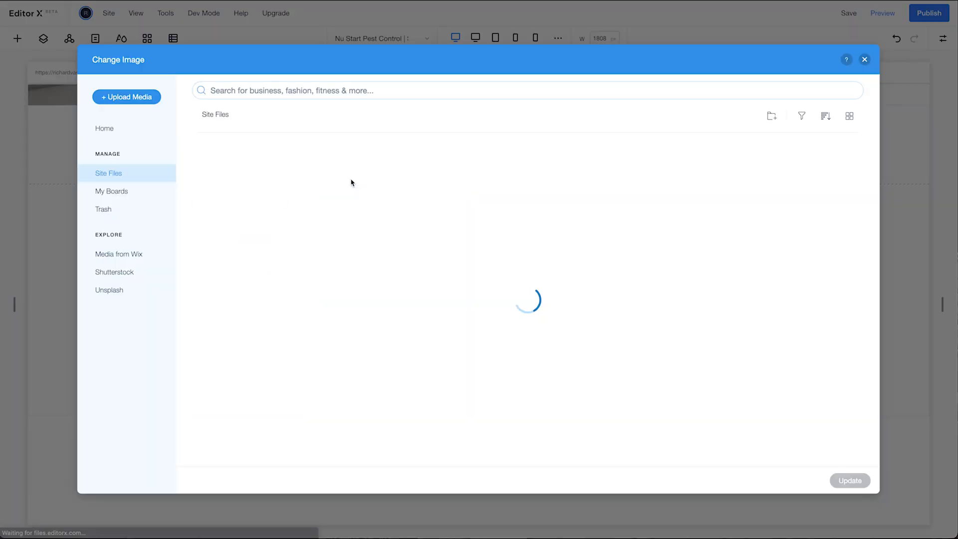
left_click(260, 389)
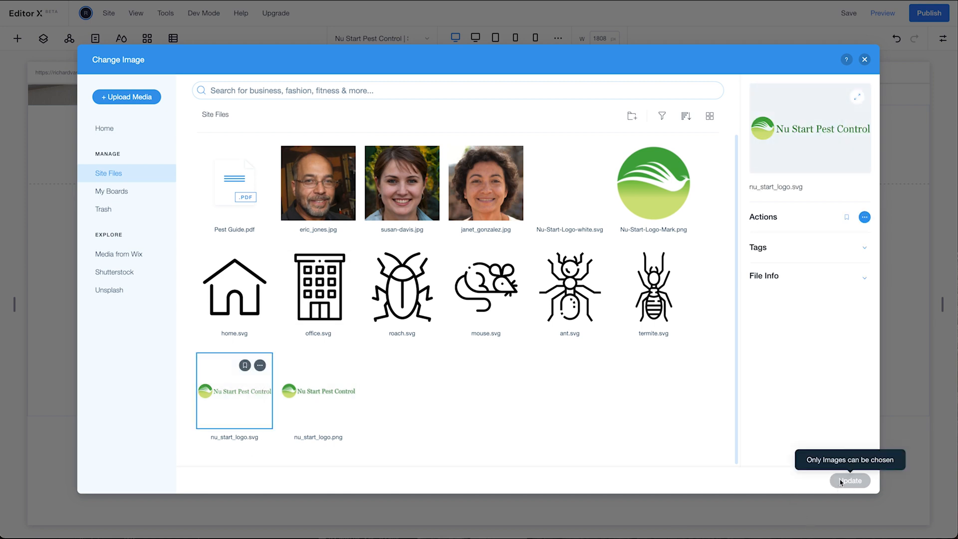
left_click(864, 59)
Delete the placeholder mountain image from the Our Control Services section
left_click(810, 165)
left_click(616, 235)
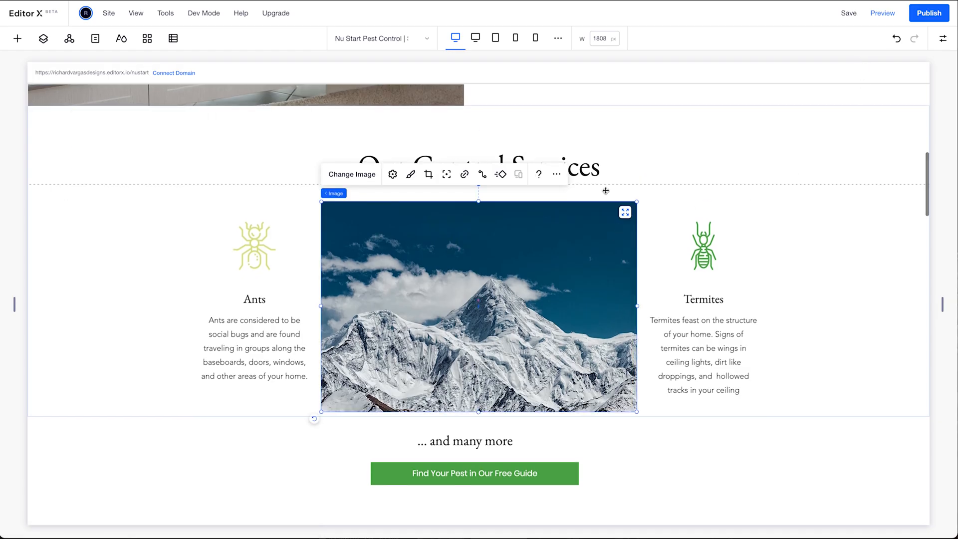
left_click(556, 174)
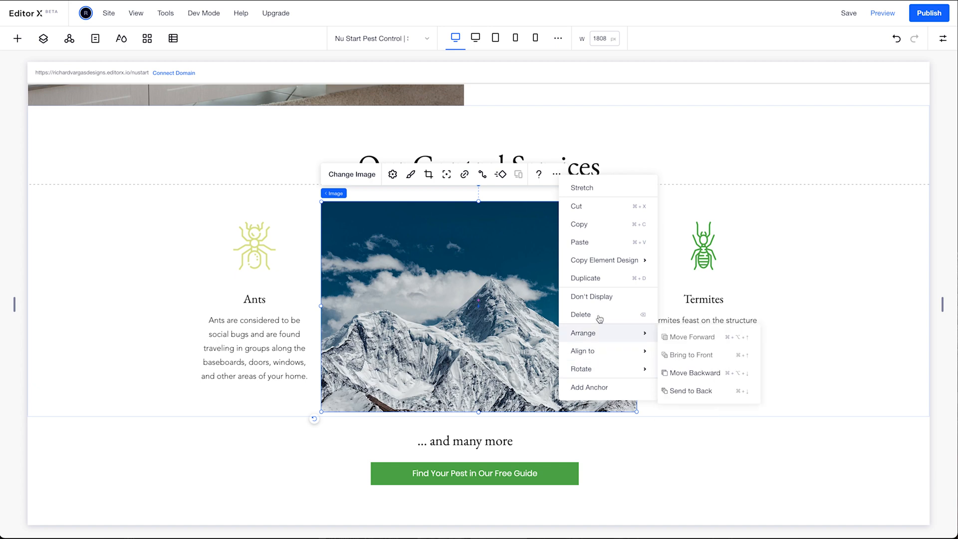
left_click(589, 314)
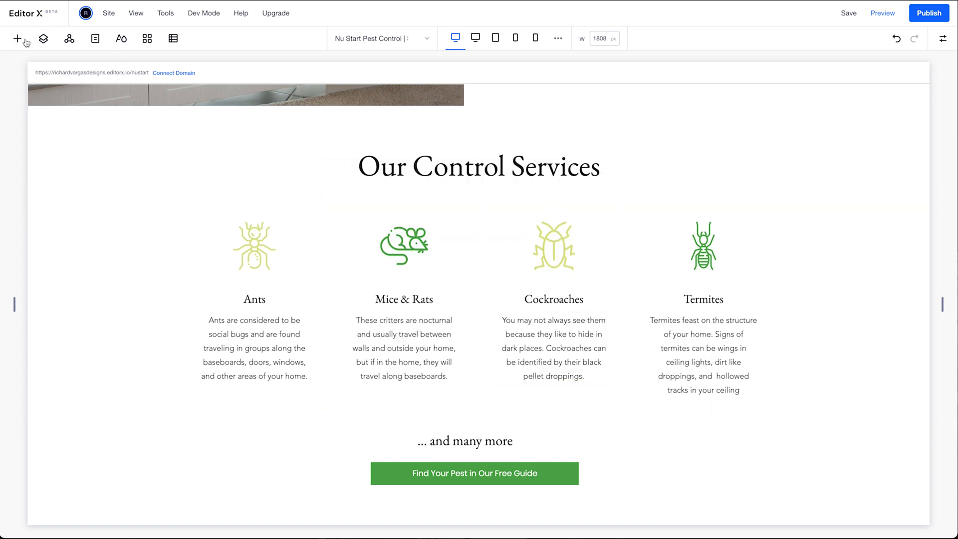
Open the media upload dialog for adding own files to the site
left_click(17, 39)
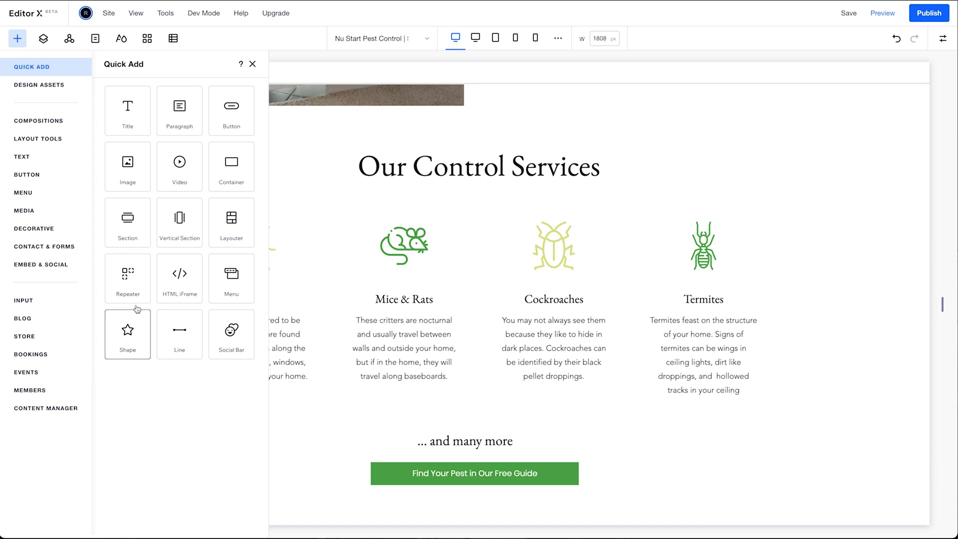
left_click(55, 217)
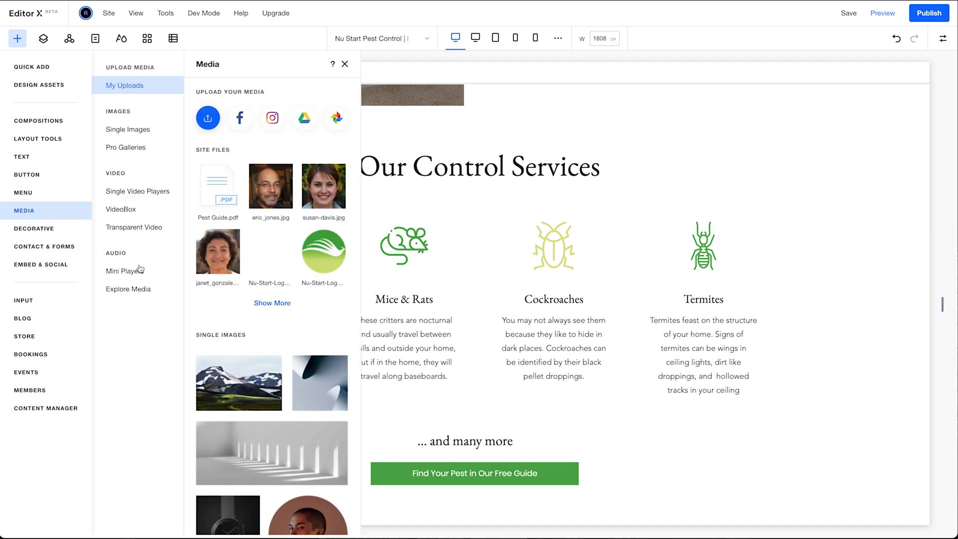
left_click(207, 119)
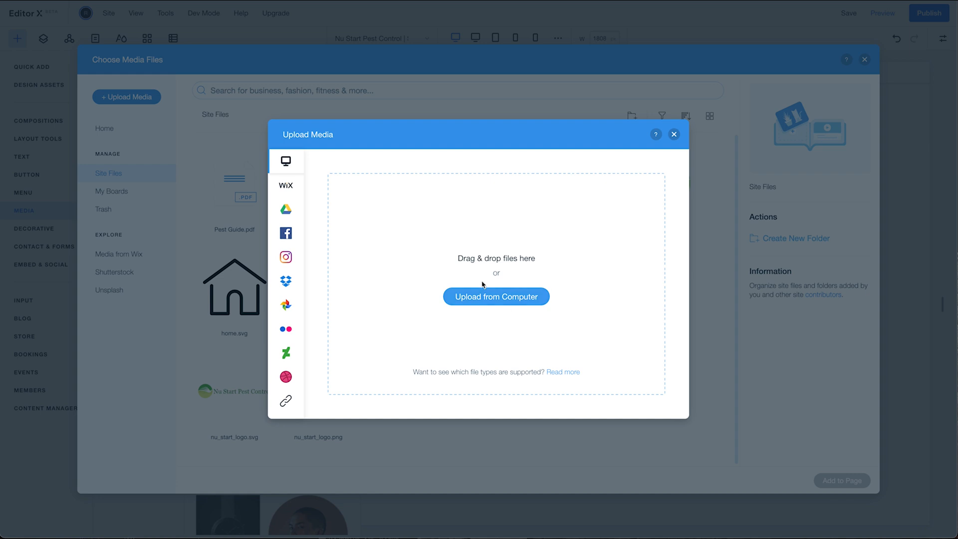